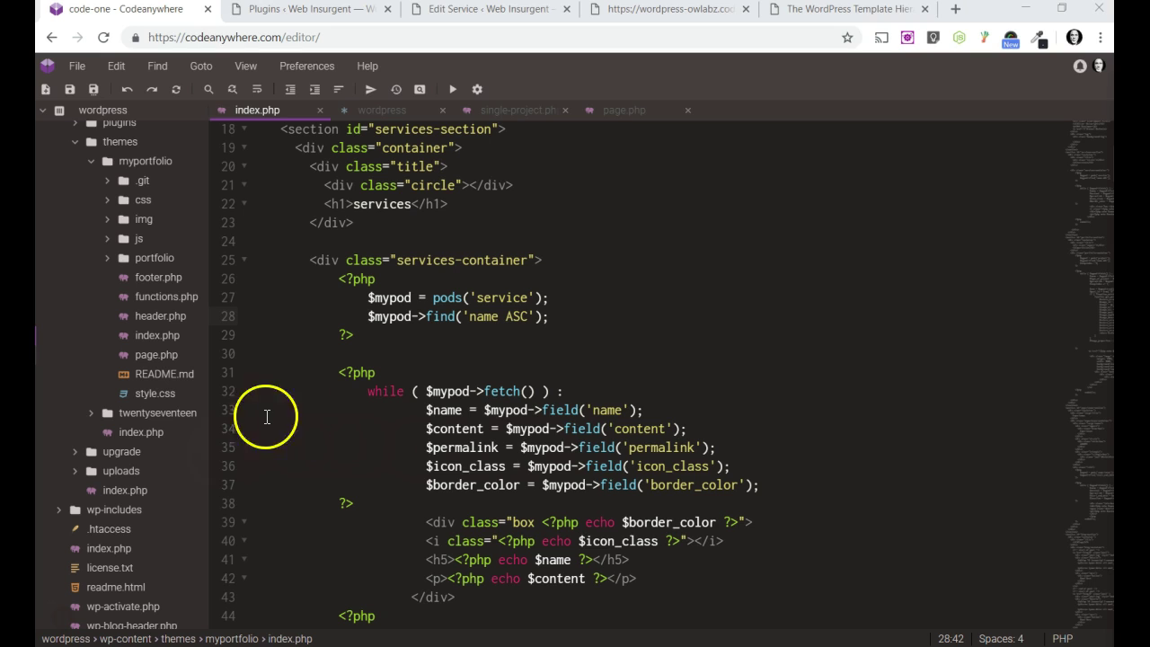
- Move from the Plugins page to Pods Admin, which lists the Experiences, Projects and Services pods
click(281, 18)
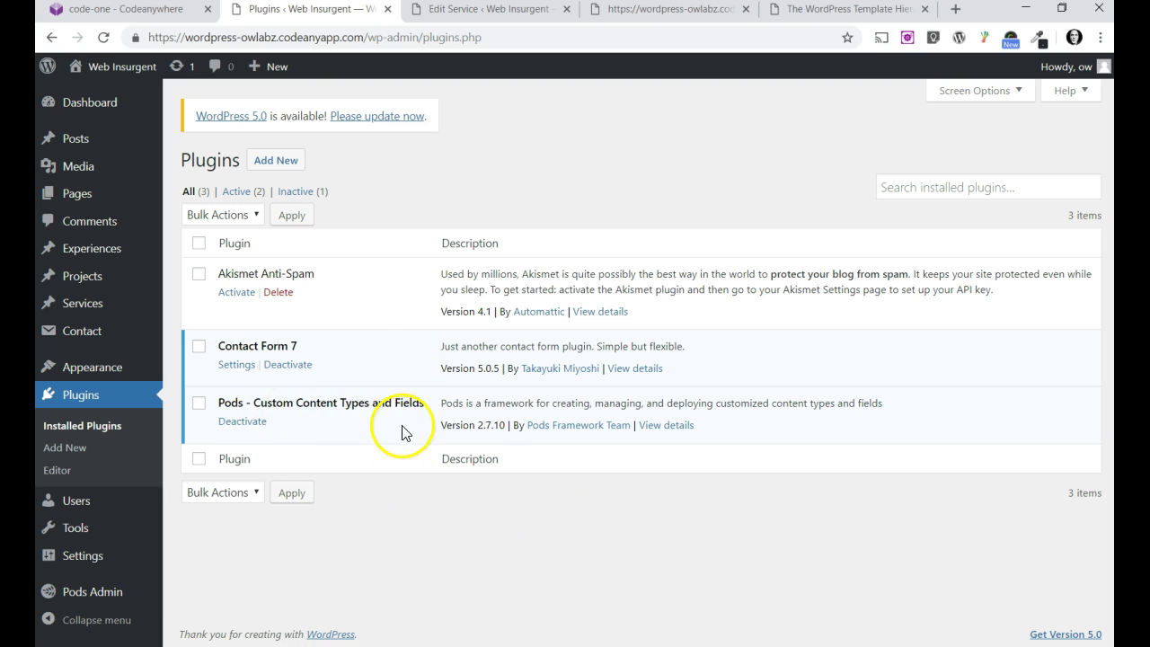
mouse_move(76, 326)
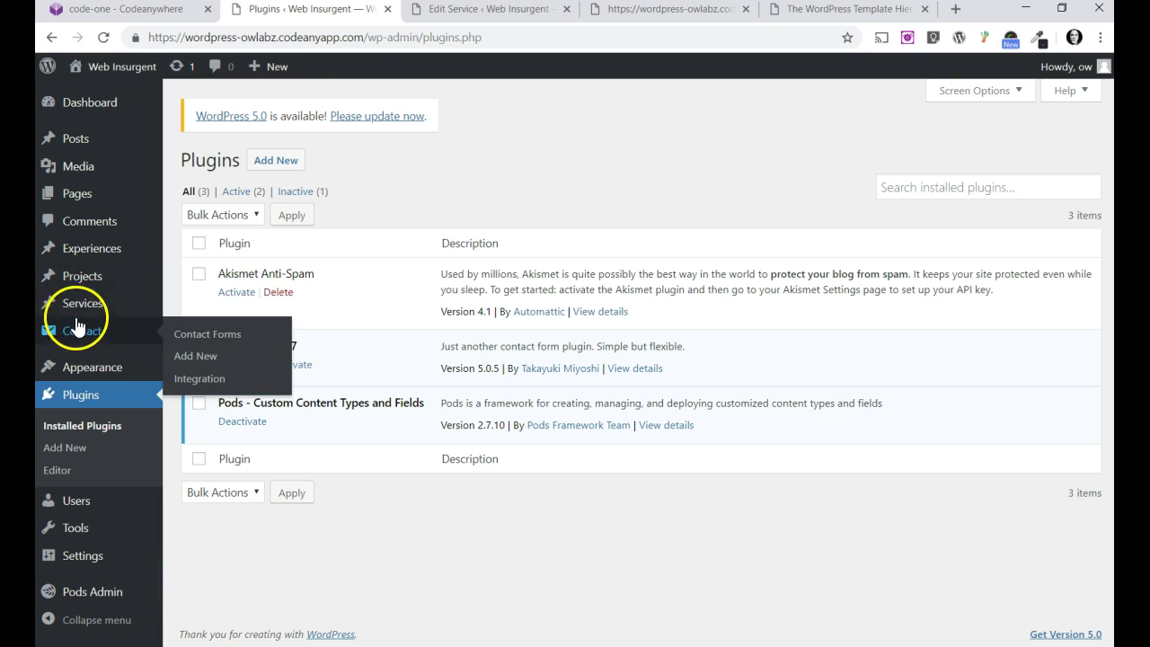
mouse_move(77, 276)
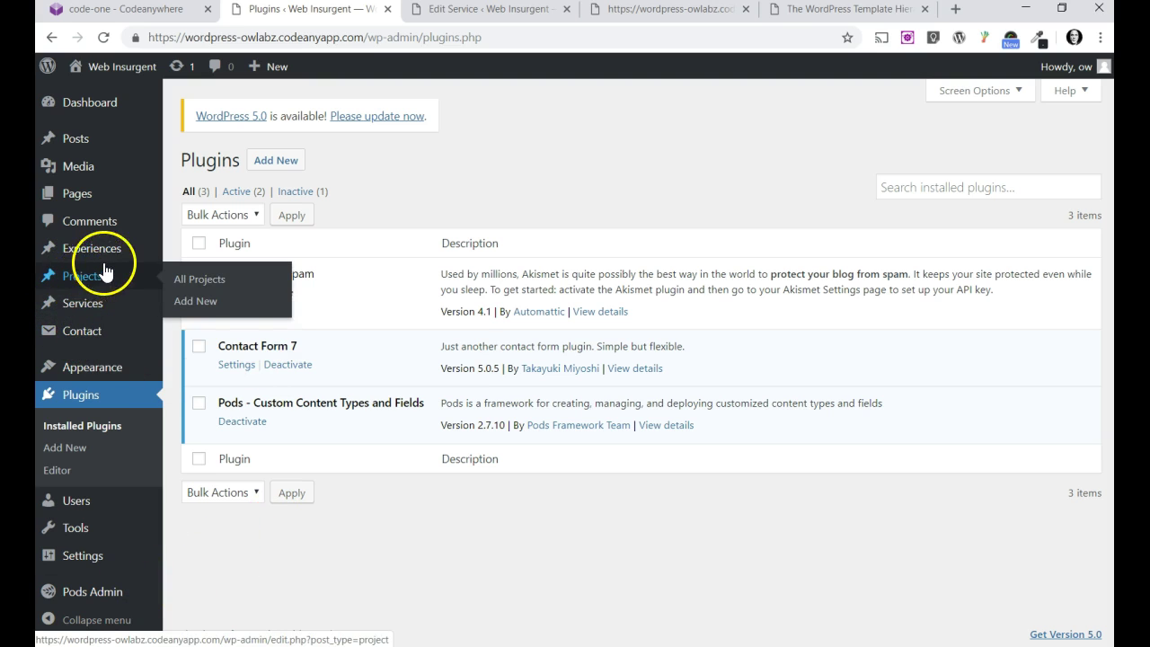
click(99, 596)
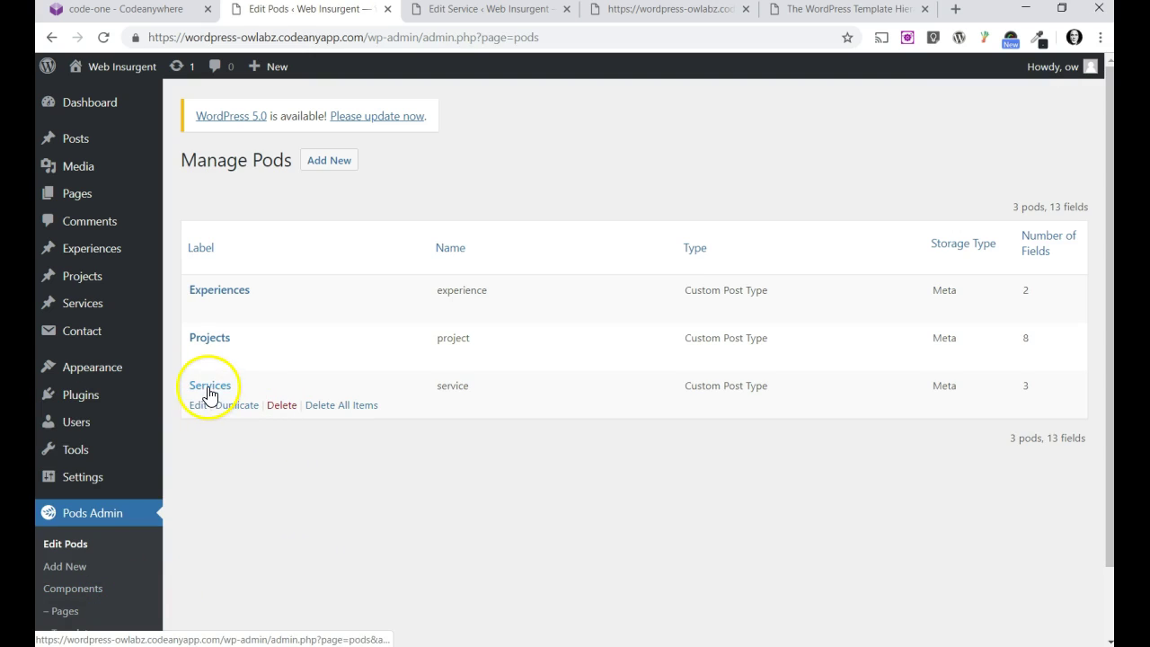
- Open the service pod's field list, then view the live Best Value, Quality Code and Super Fast cards
click(207, 388)
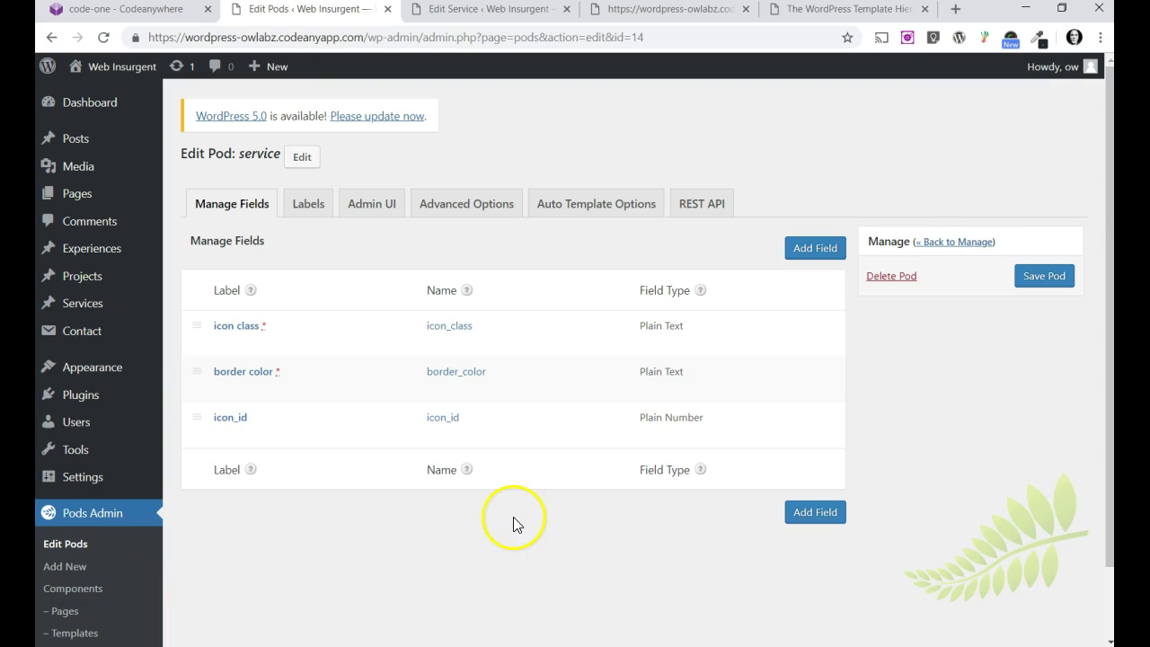
click(633, 20)
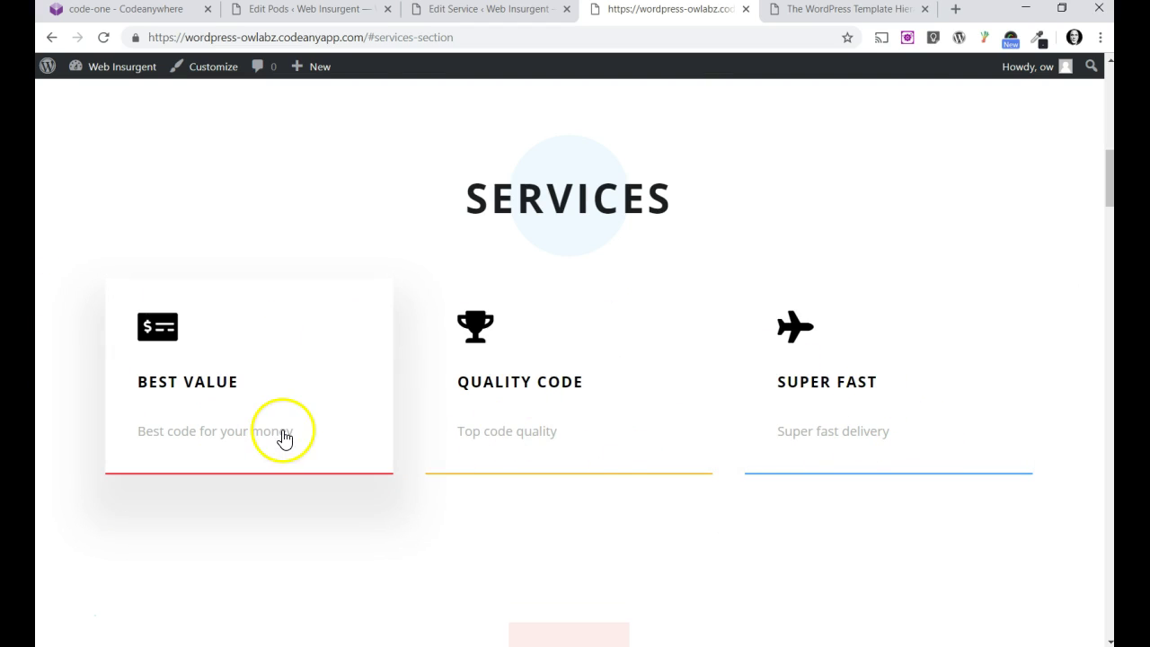
- Inspect the service pod query in index.php, then return to the service pod's fields, including icon_id
click(106, 10)
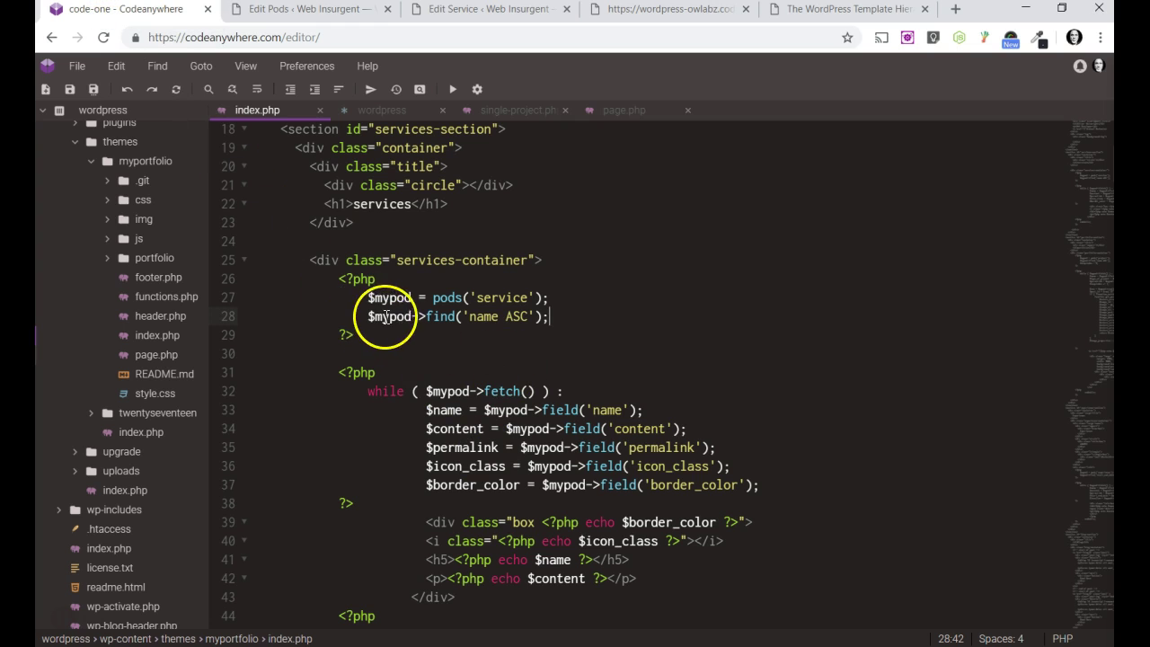
drag(368, 316, 495, 290)
click(489, 297)
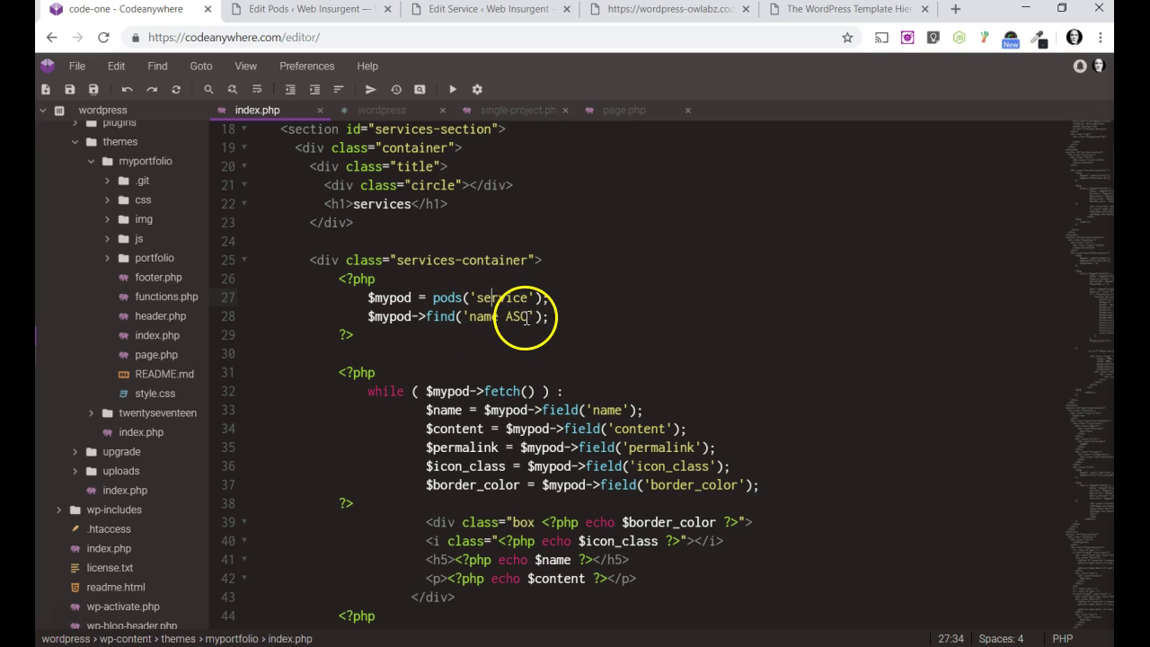
click(684, 10)
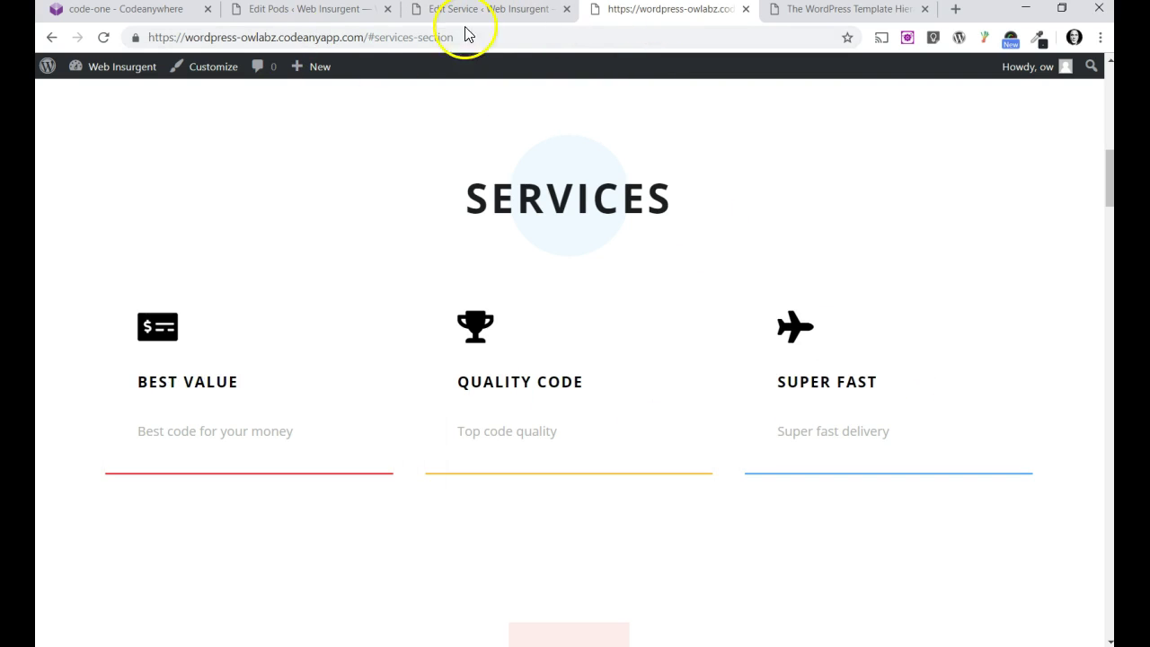
click(293, 15)
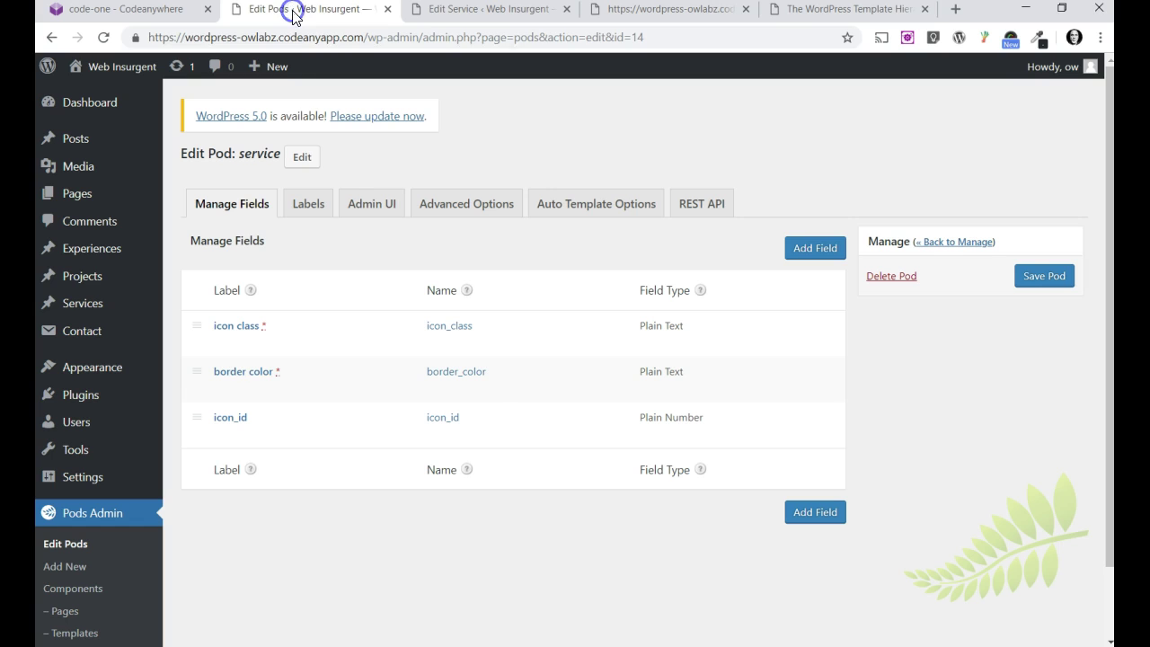
- Expand the Plain Number icon_id field's settings, then leave the pod editor without saving
click(225, 417)
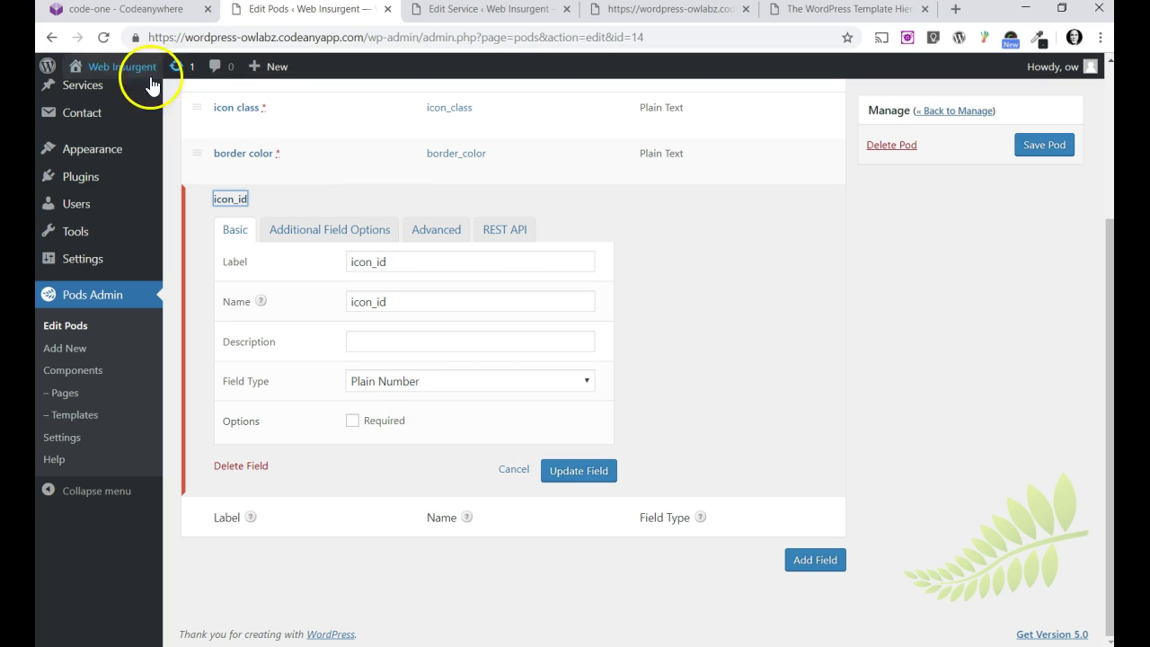
click(52, 39)
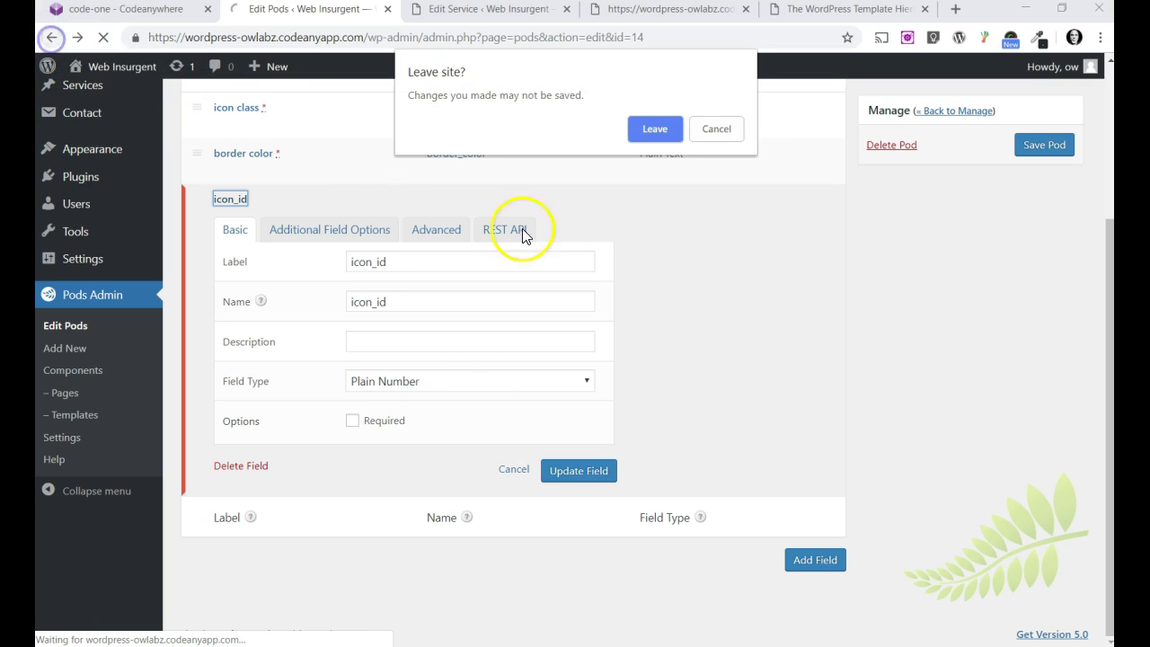
click(657, 128)
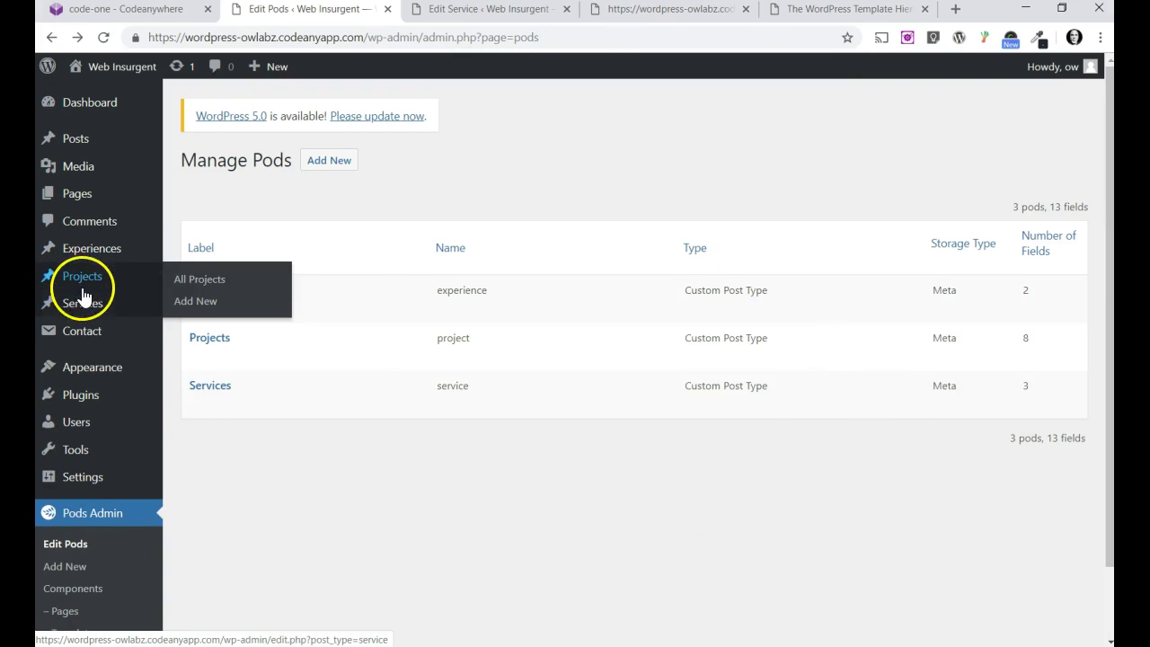
- Open the Best Value service and check that its icon_id is 2
mouse_move(83, 303)
click(201, 308)
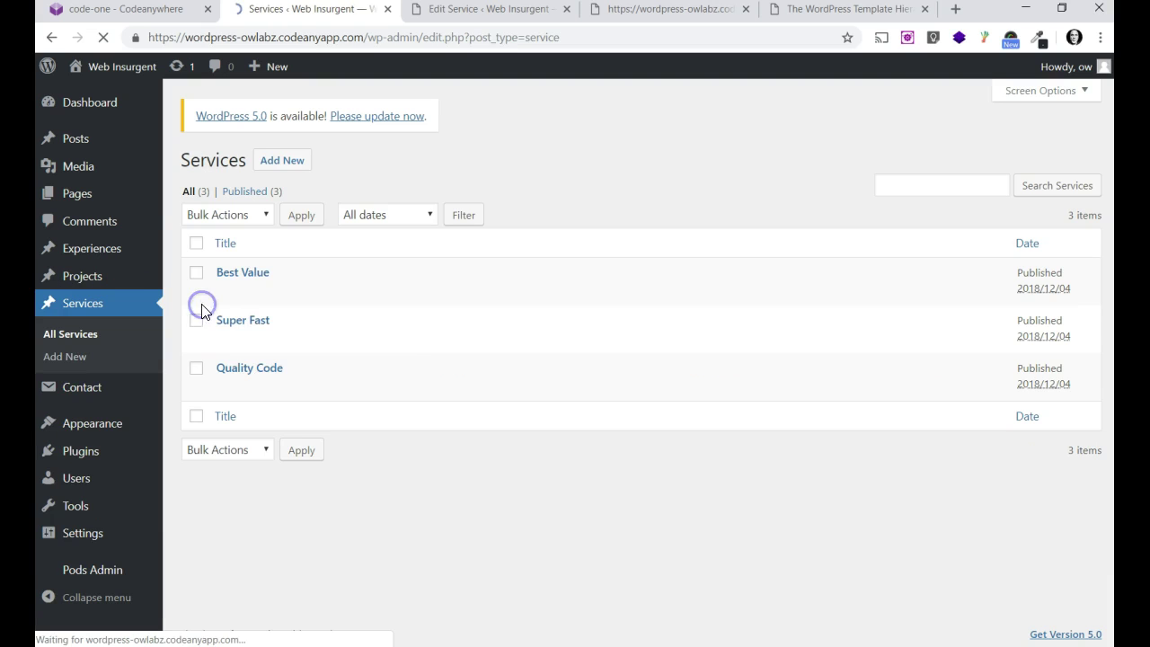
mouse_move(239, 270)
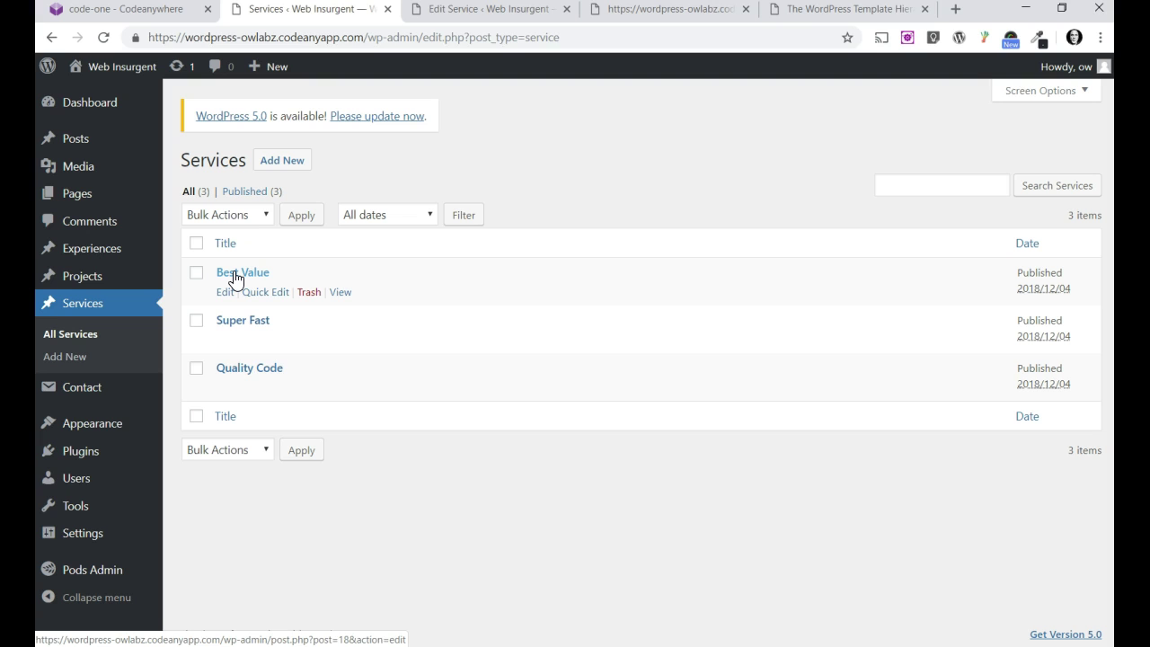
click(221, 293)
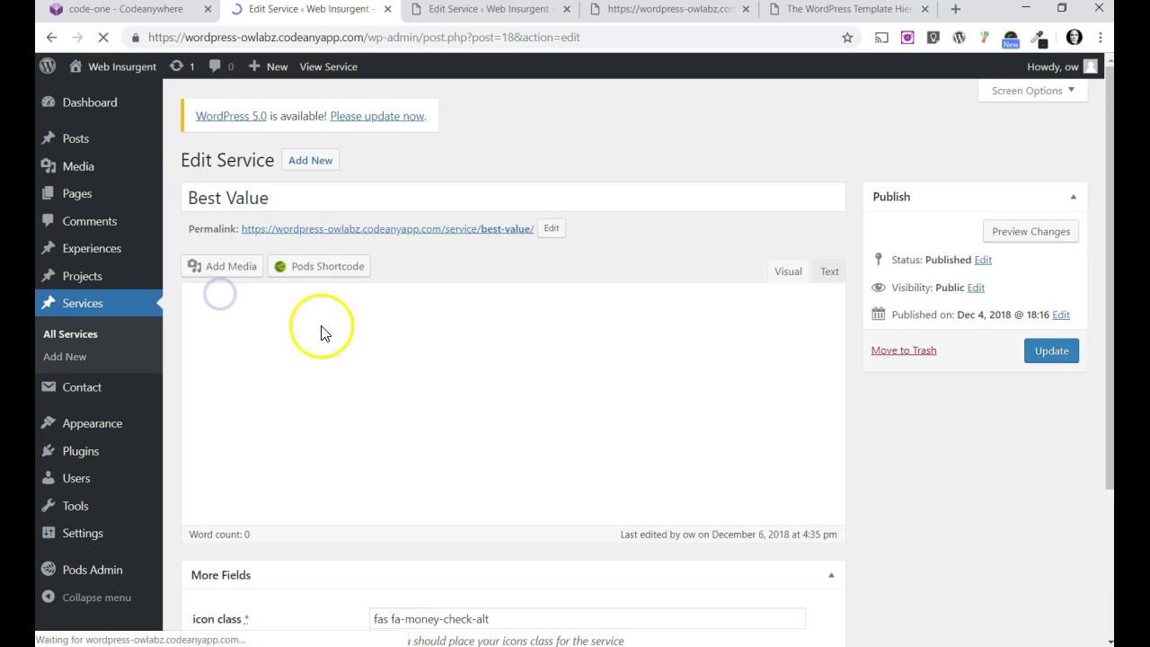
scroll(416, 426, down, 3)
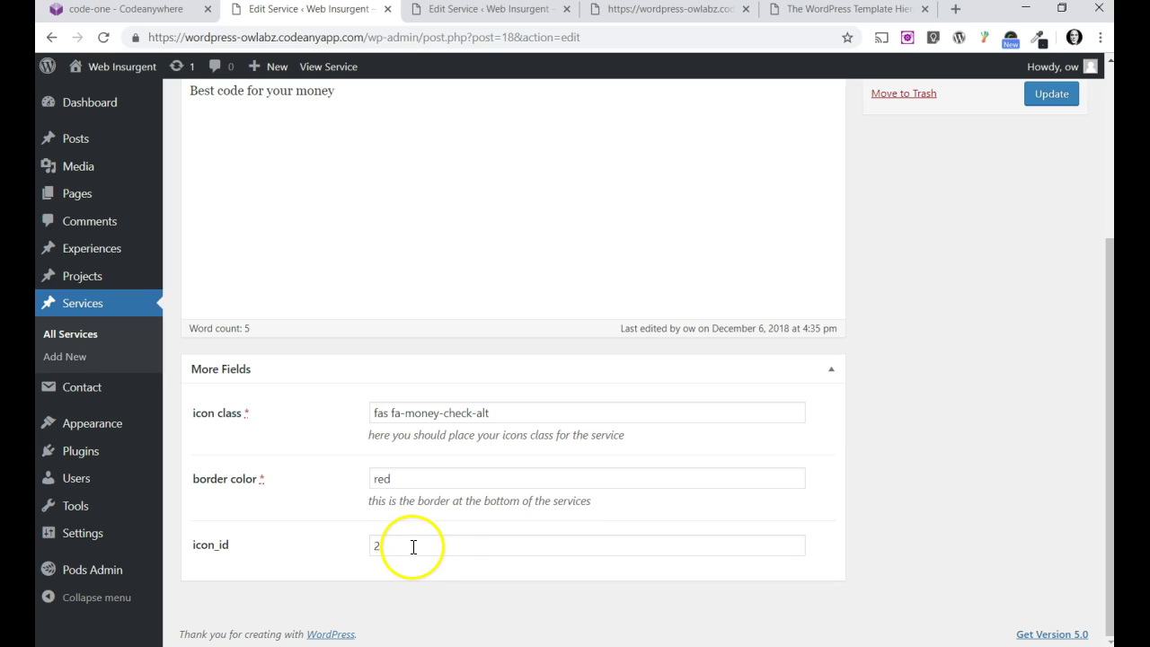
scroll(303, 216, up, 1)
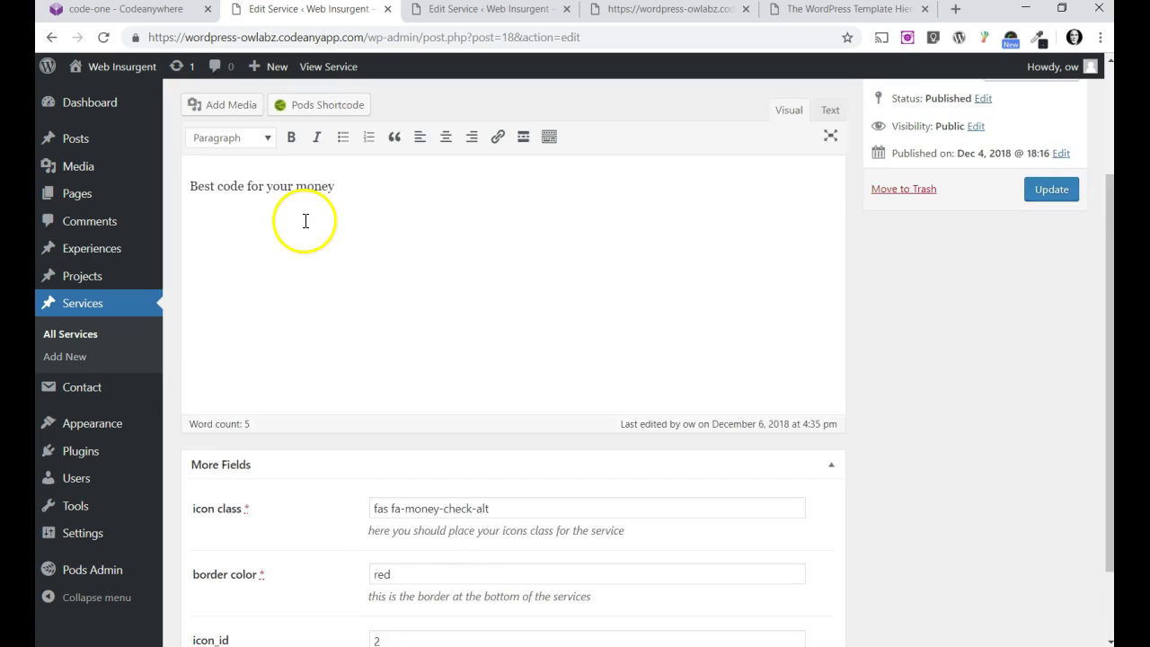
scroll(305, 221, up, 1)
- Confirm Super Fast has icon_id 1 and Quality Code has 0, then view the live Services section
click(71, 335)
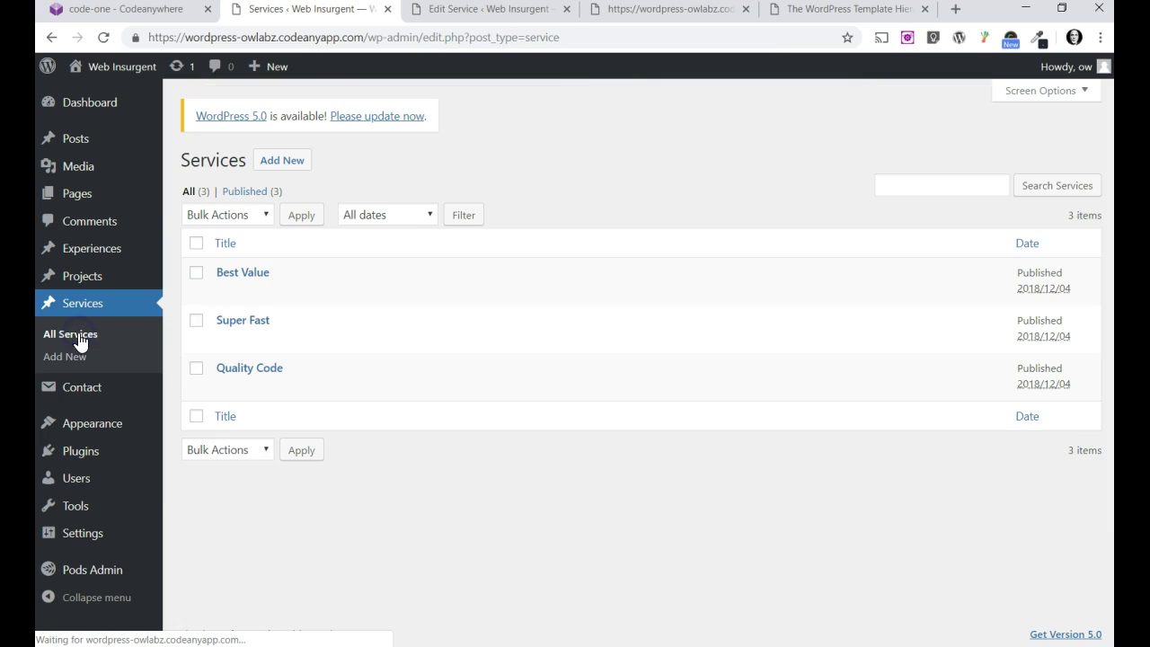
click(224, 342)
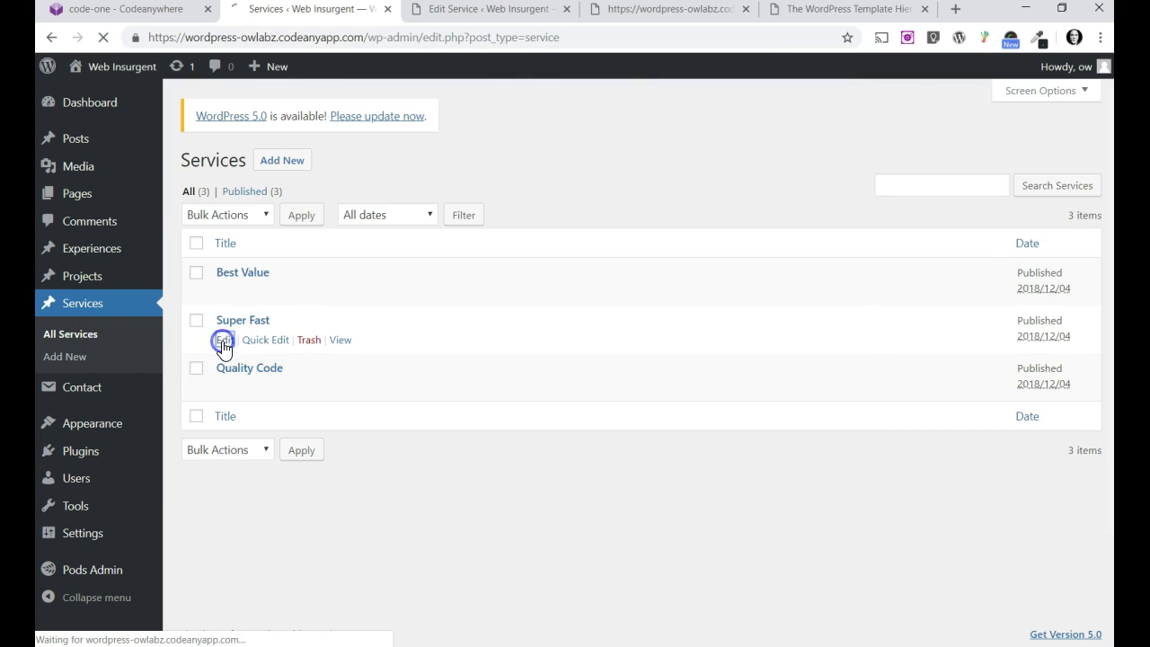
scroll(431, 422, down, 3)
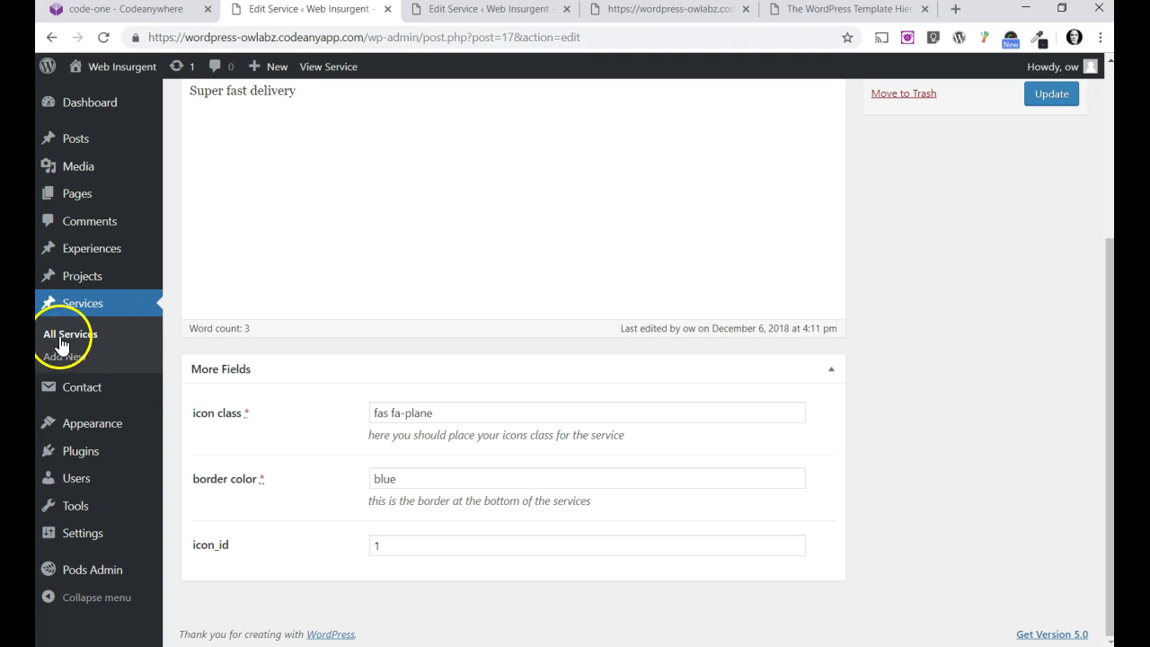
click(69, 334)
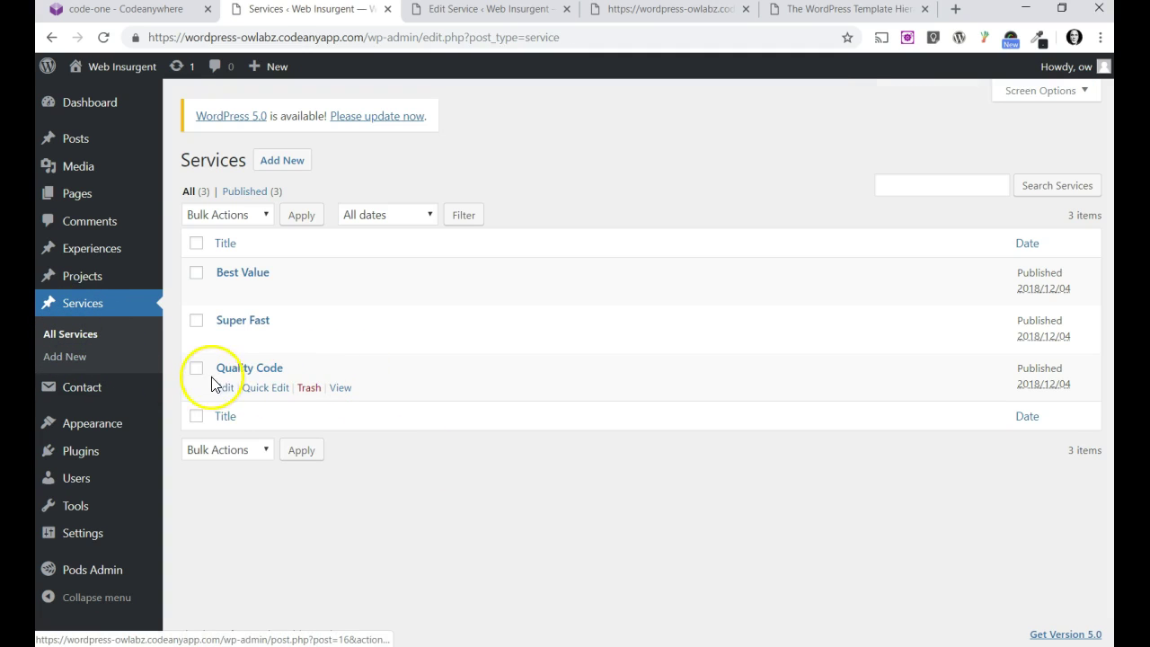
click(224, 393)
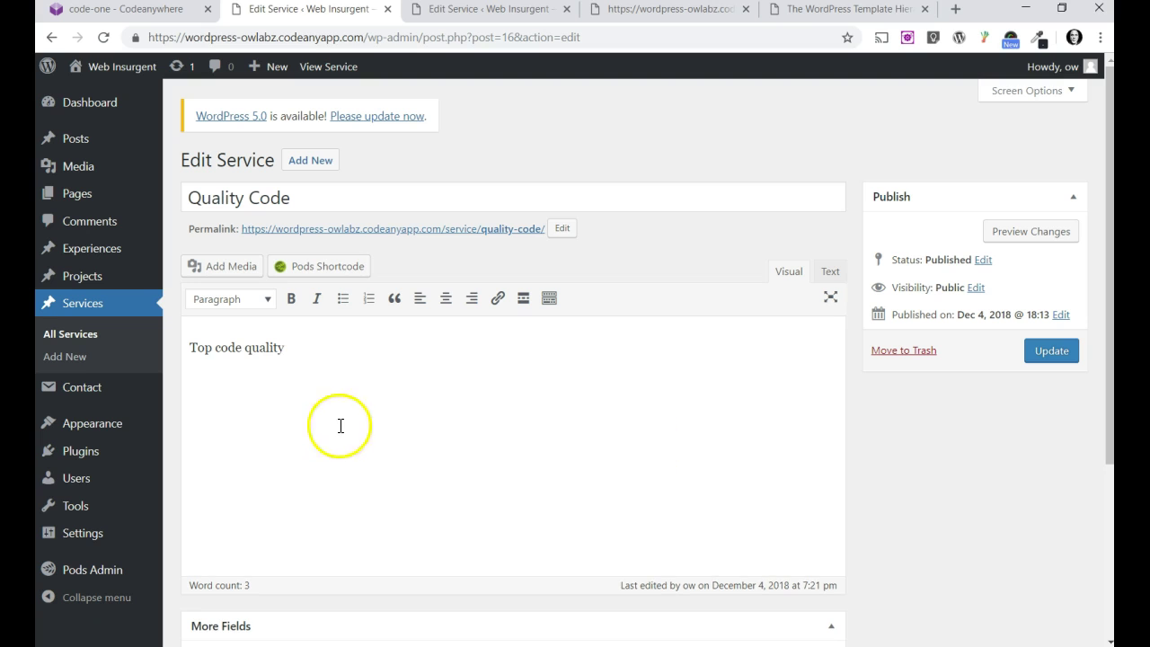
scroll(254, 533, down, 3)
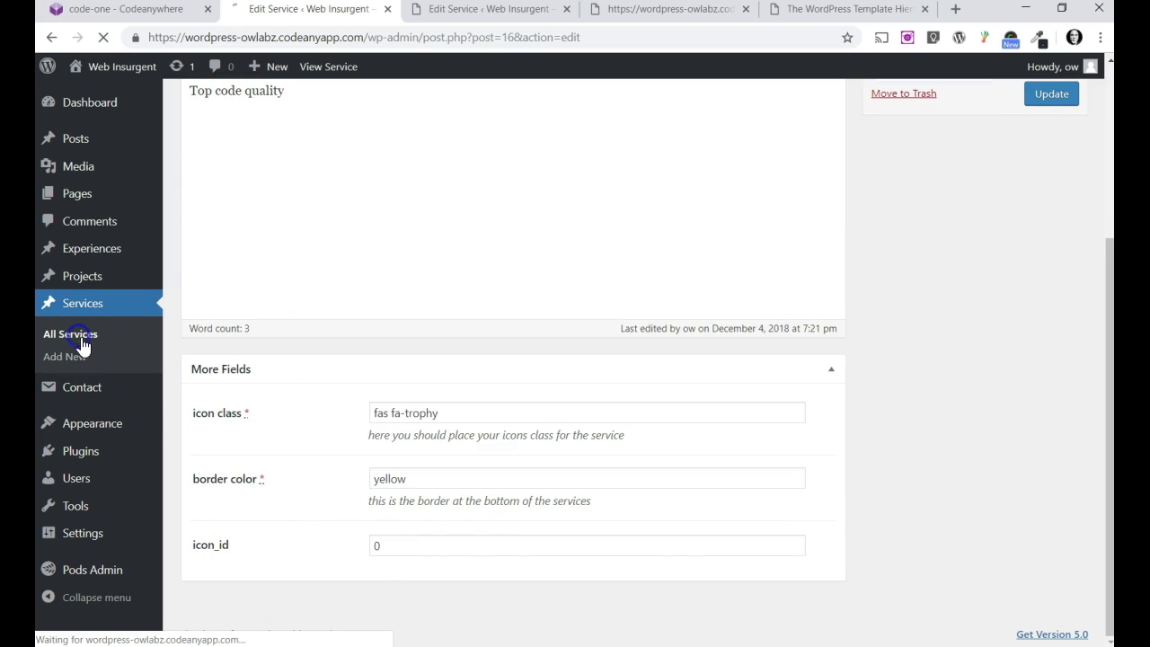
click(80, 344)
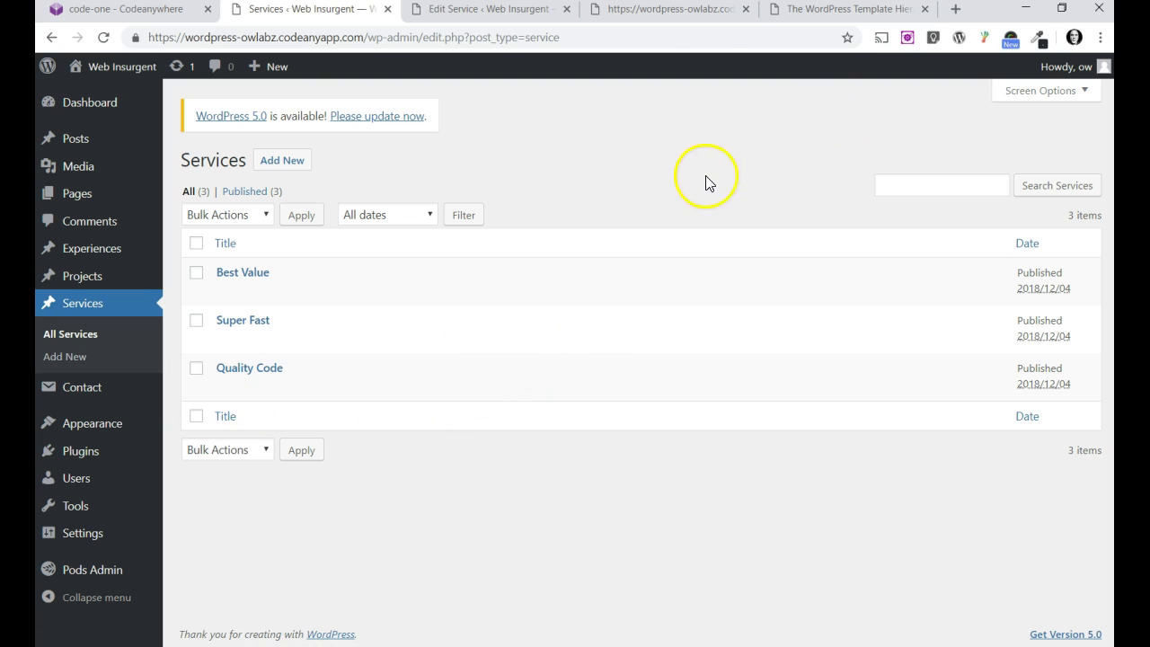
click(662, 11)
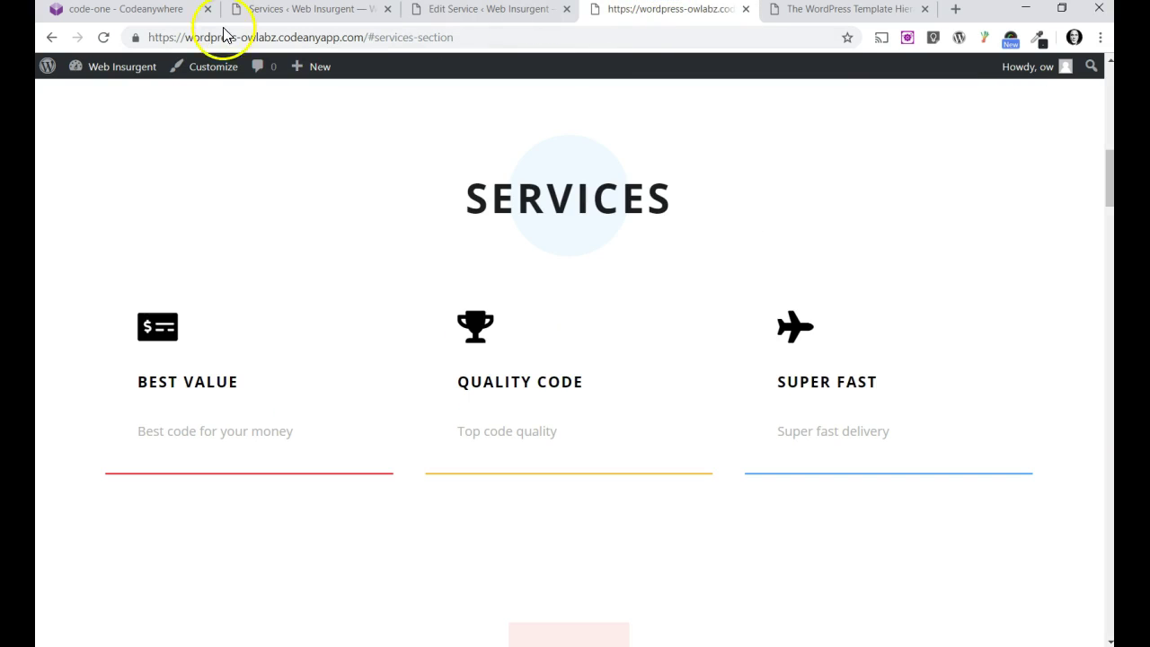
- Reload the live Services section, then return to index.php with its 'name ASC' service query
click(105, 38)
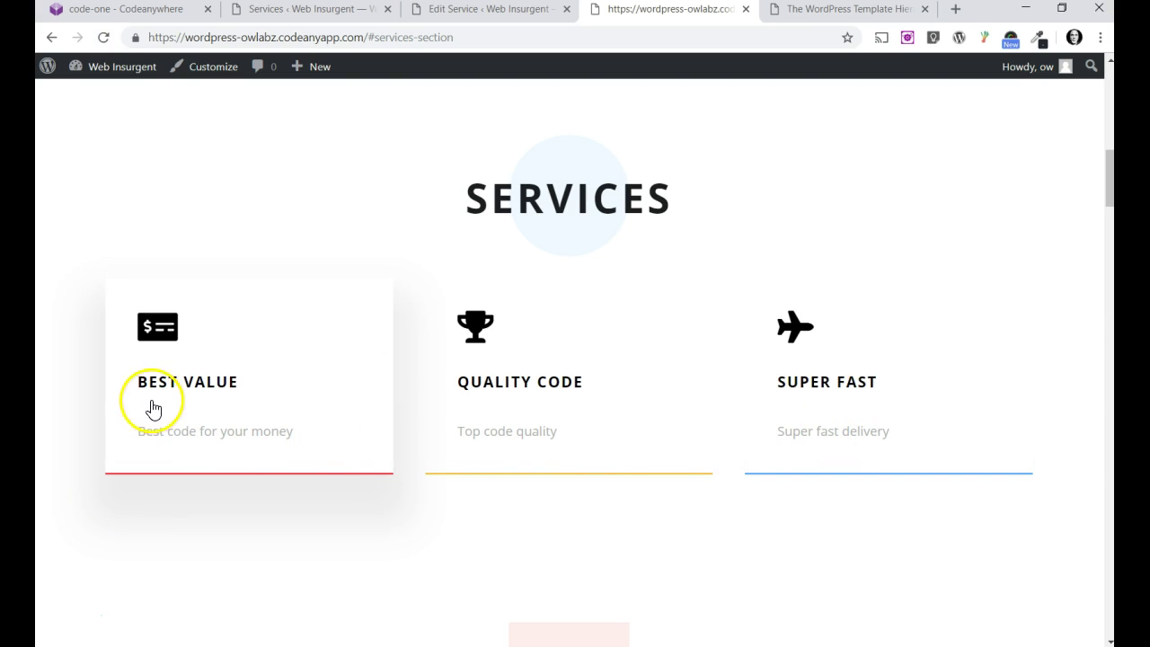
click(137, 15)
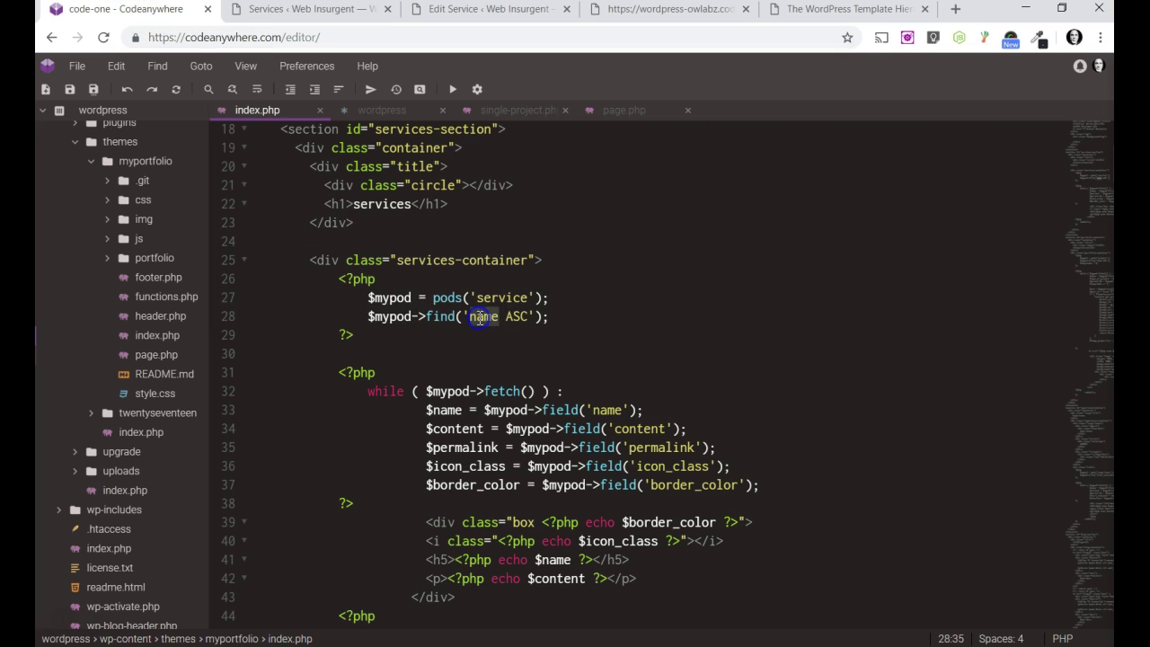
- Change the query on line 28 to find('icon_id ASC') and save index.php
key(BackSpace)
key(BackSpace)
key(BackSpace)
key(BackSpace)
text(icon_id)
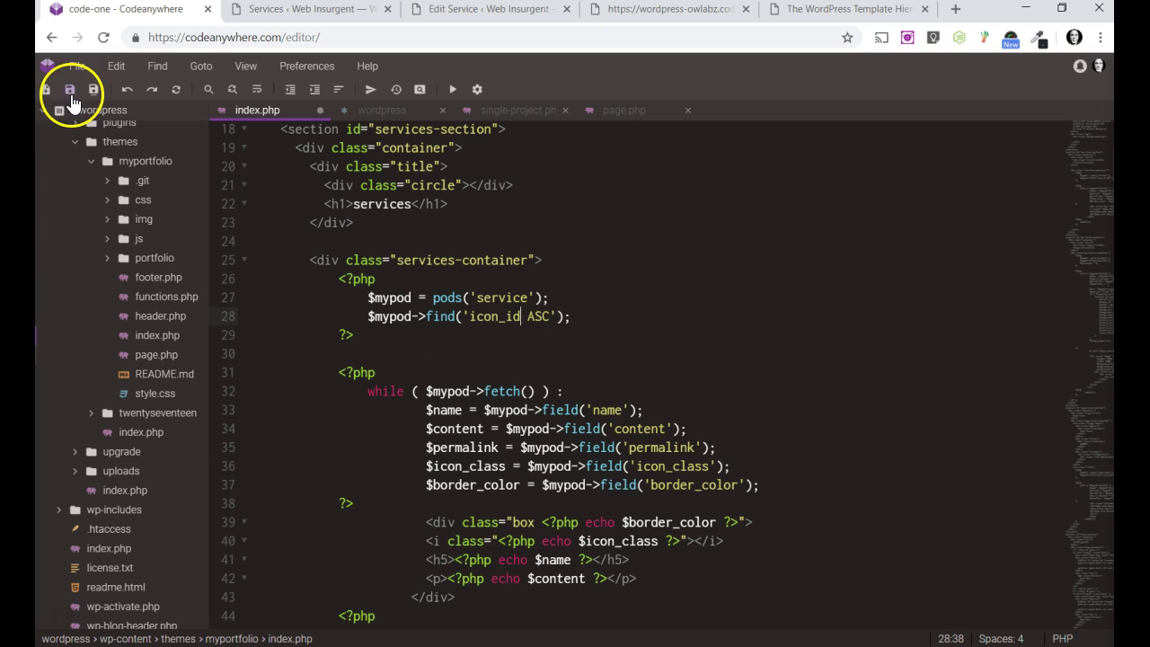
click(71, 90)
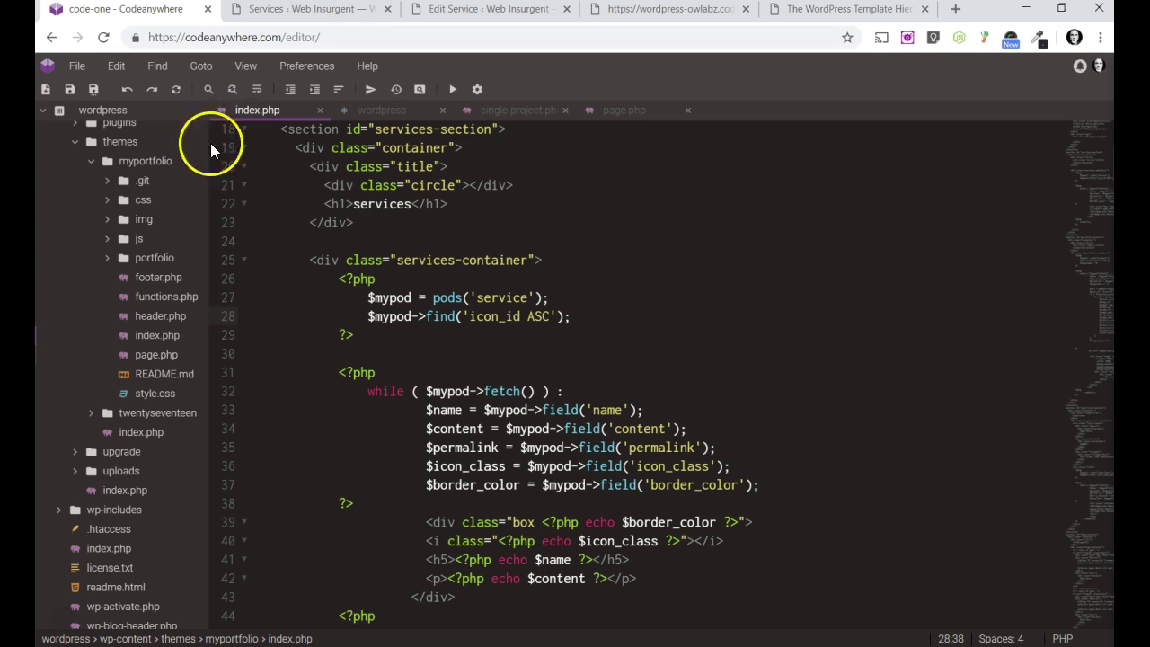
- Reload the live site to see the services ordered Quality Code, Super Fast, Best Value
click(673, 13)
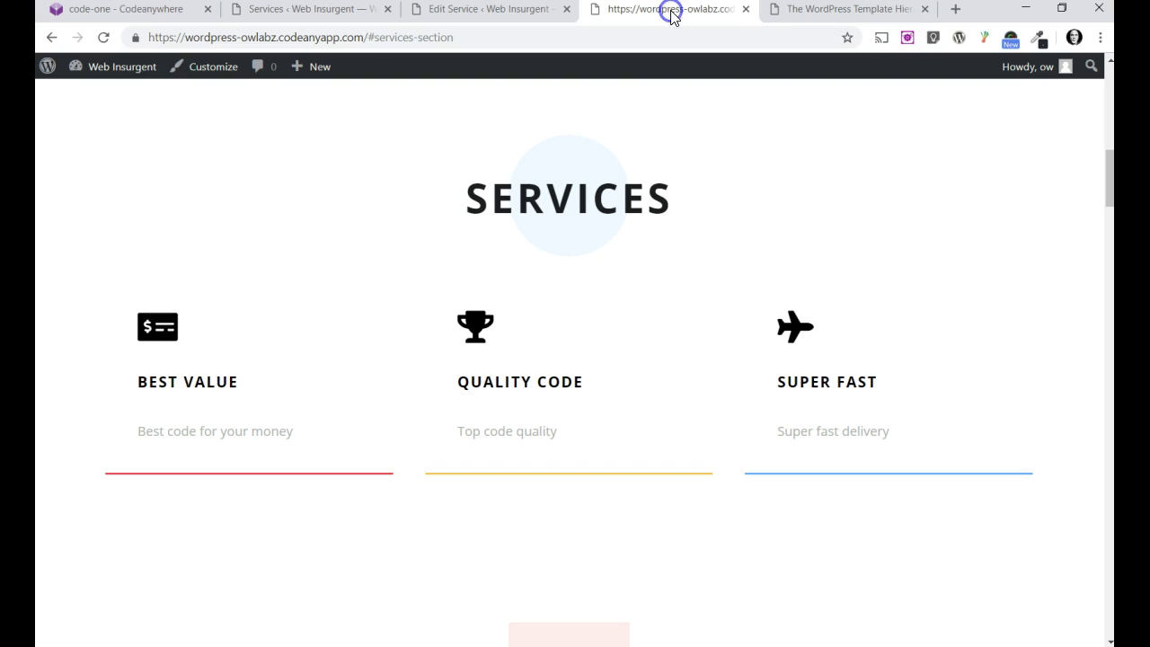
click(105, 40)
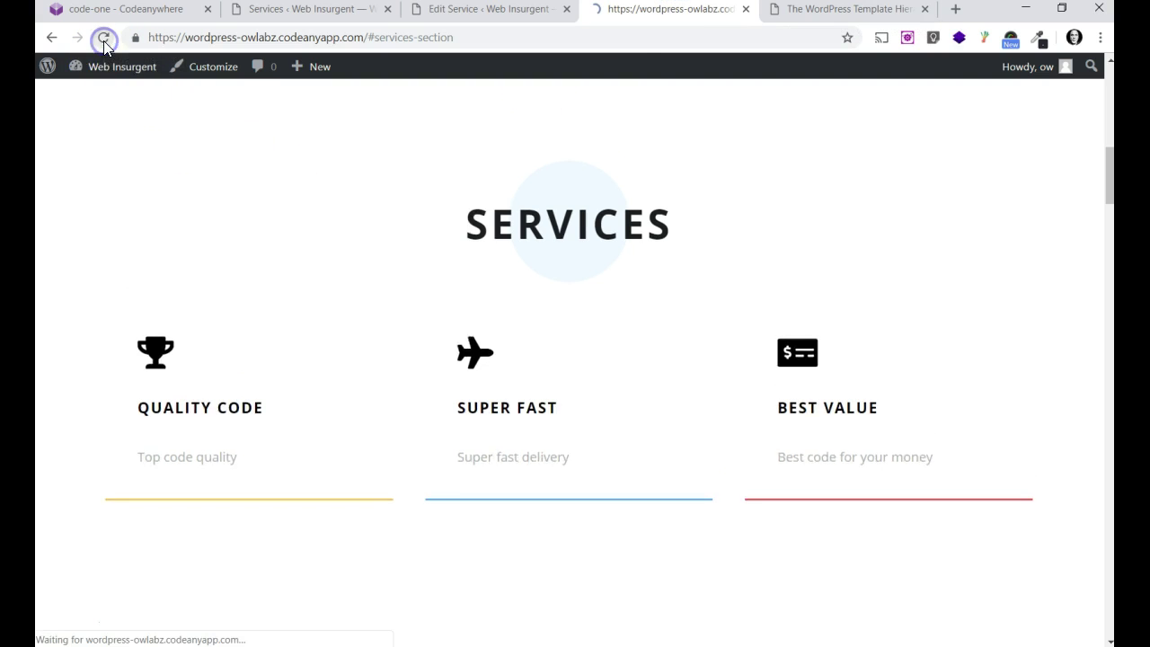